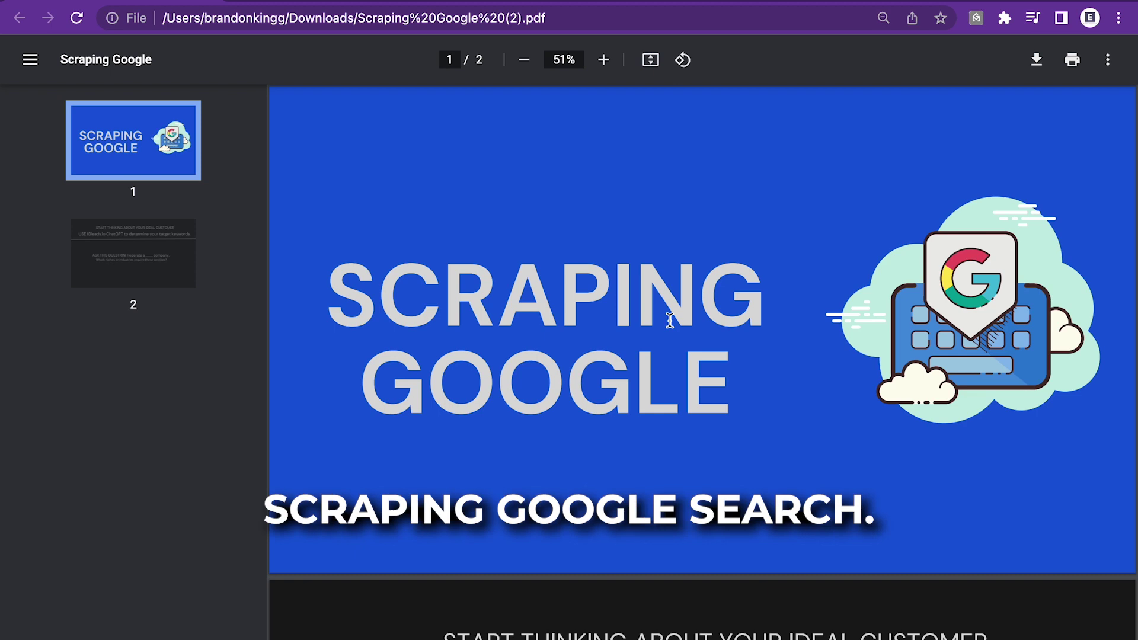
Scroll the Scraping Google PDF to page 1, 'Why you want to and NEED to scrape google public database'
scroll(669, 320, "down", 1)
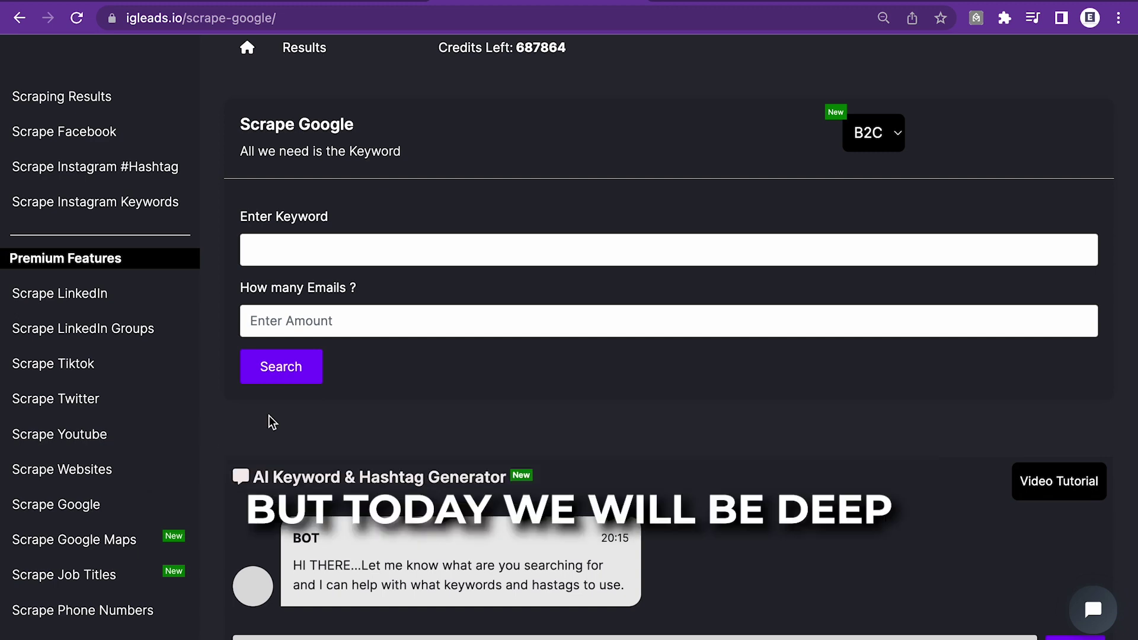
scroll(269, 415, "down", 3)
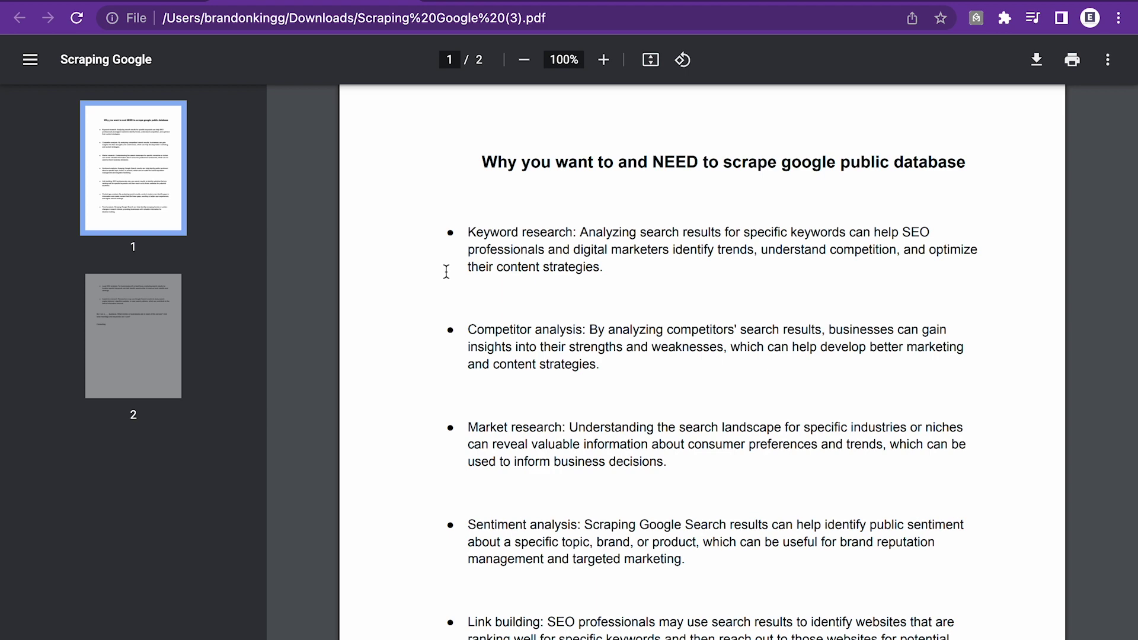
scroll(446, 272, "down", 4)
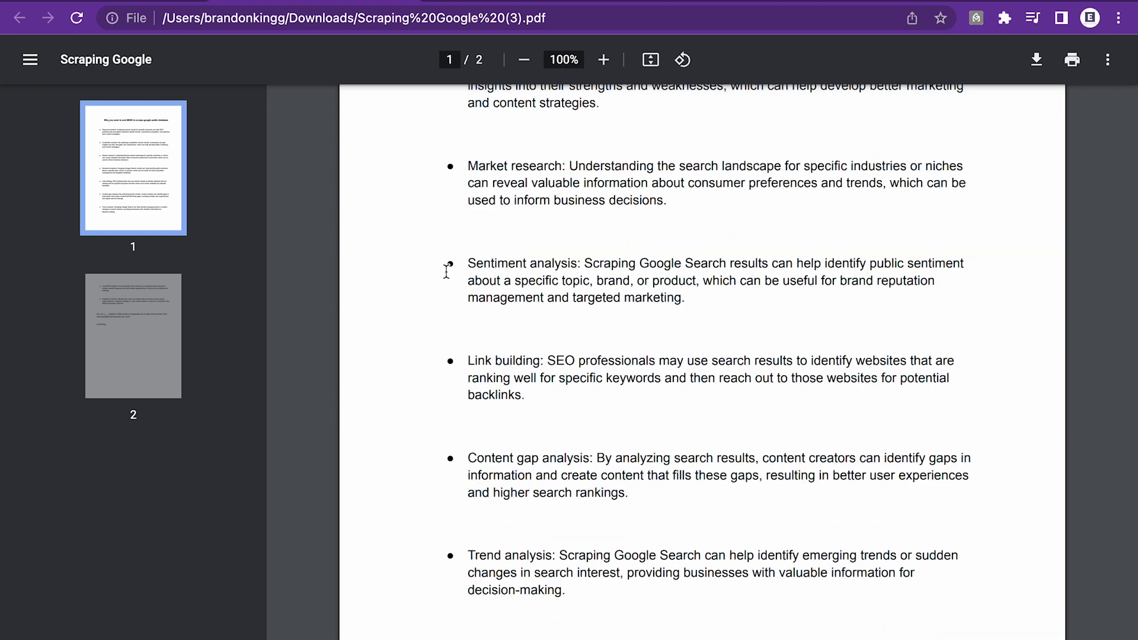
scroll(446, 270, "up", 5)
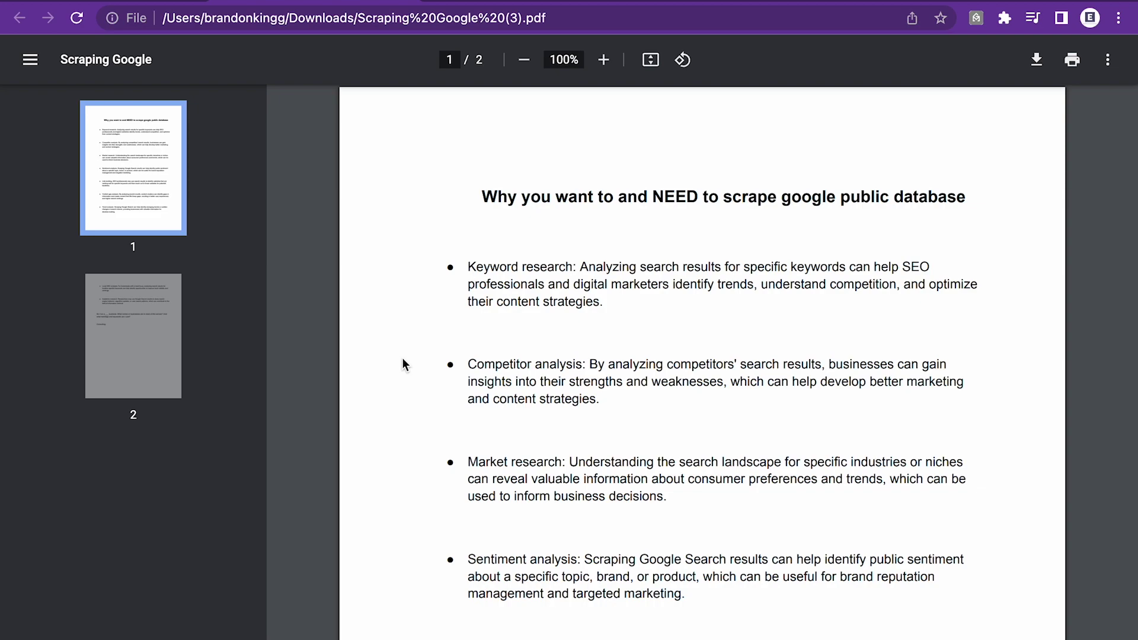
scroll(403, 359, "down", 10)
scroll(403, 359, "up", 10)
scroll(402, 358, "down", 12)
scroll(402, 358, "up", 12)
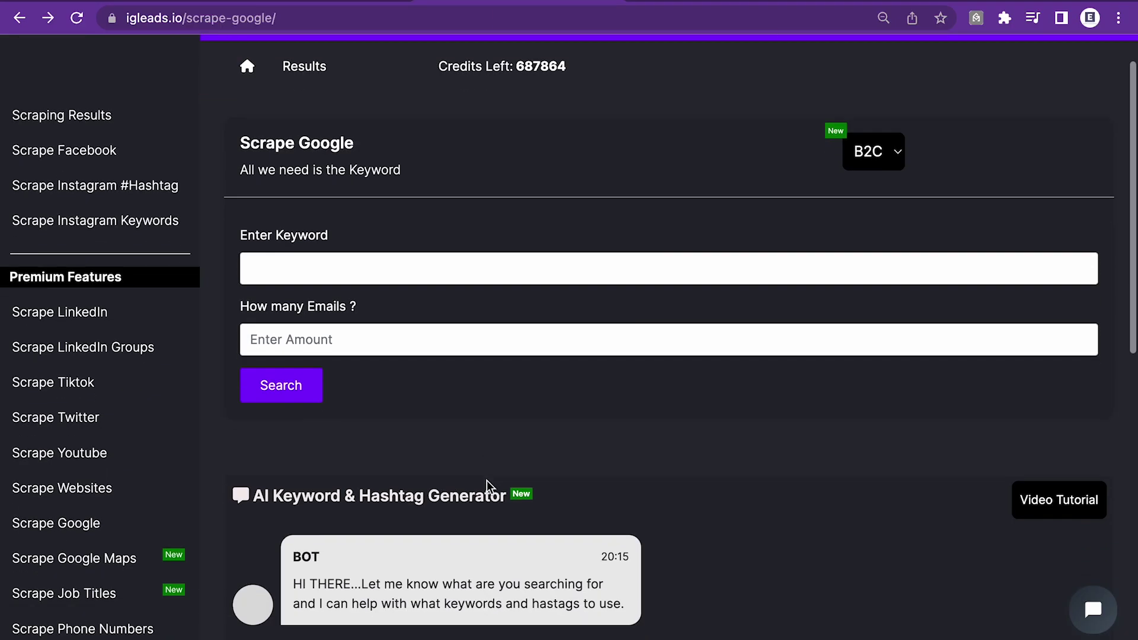
Scroll down to the AI Keyword & Hashtag Generator, then bring up page 2 of the Scraping Google PDF
scroll(486, 480, "down", 1)
scroll(486, 480, "down", 3)
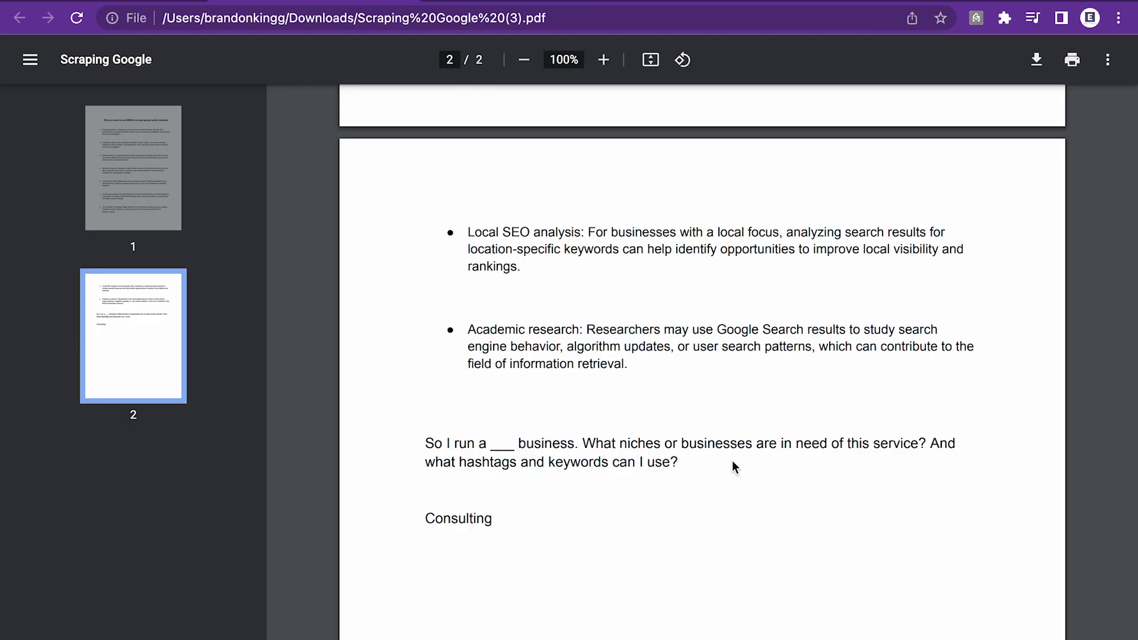
left_click(439, 445)
Copy the 'So I run a ___ business…' niche question from the PDF
left_click_drag(426, 441, 919, 528)
left_click_drag(696, 442, 426, 442)
right_click(431, 442)
left_click(450, 483)
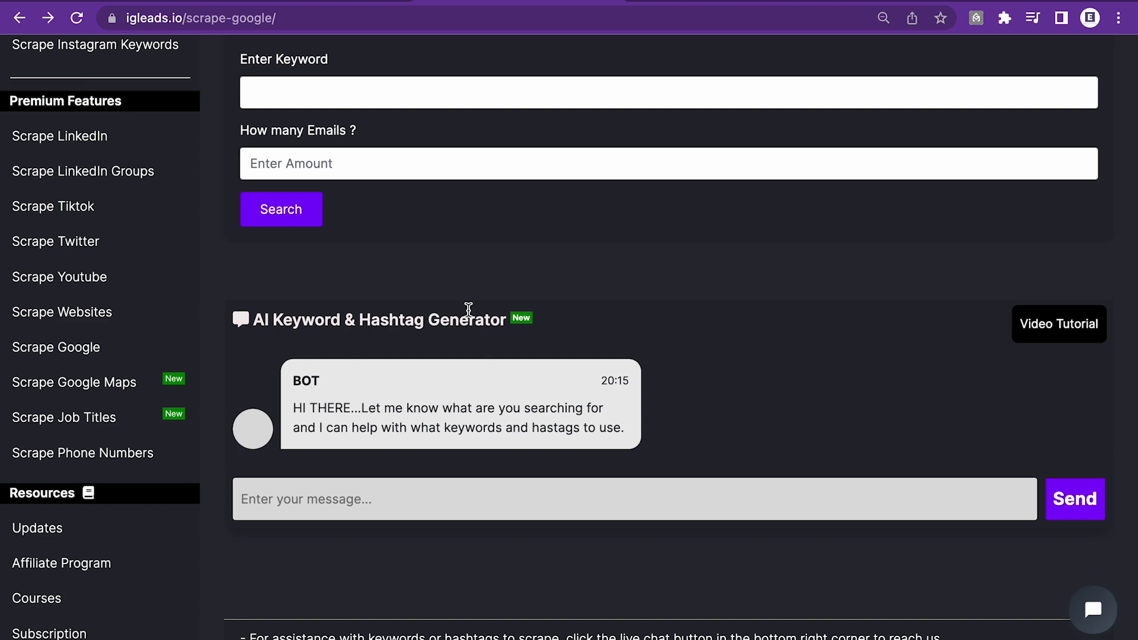
Paste the niche question into the generator's message box, replacing the blank with 'Lead Generation'
scroll(454, 234, "up", 4)
scroll(455, 216, "down", 2)
scroll(455, 216, "down", 1)
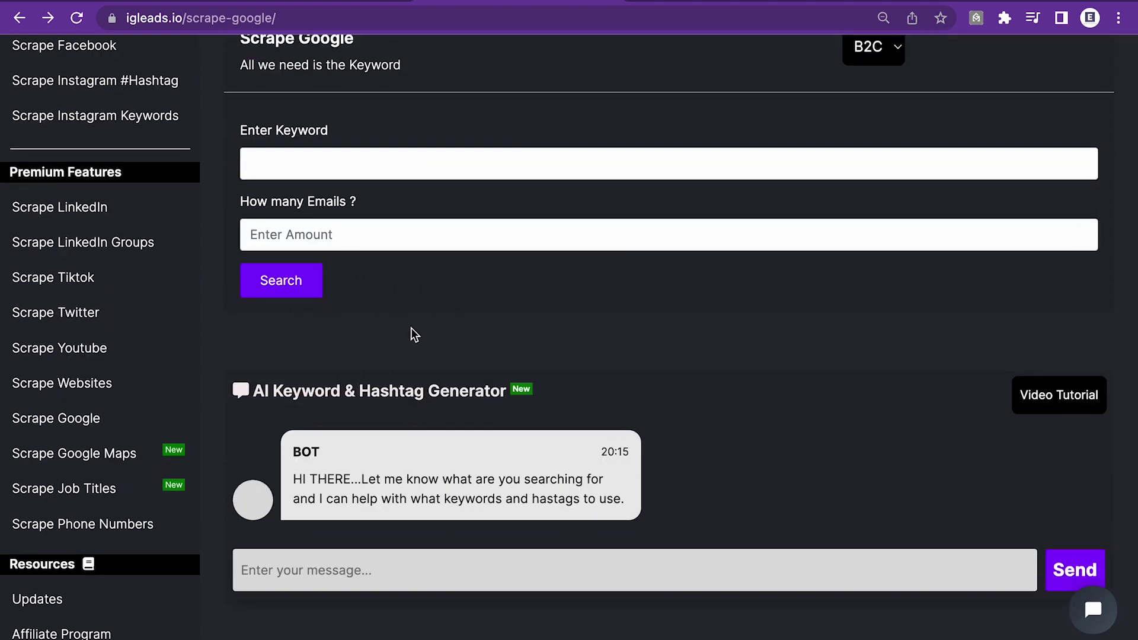
left_click(353, 565)
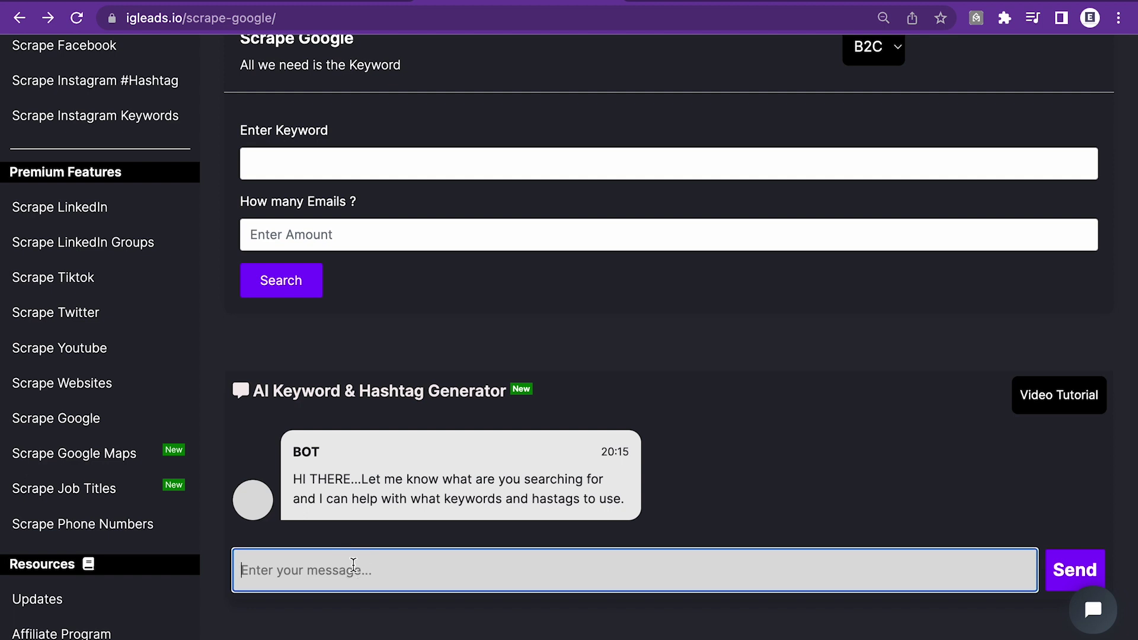
key("ctrl+v")
double_click(298, 574)
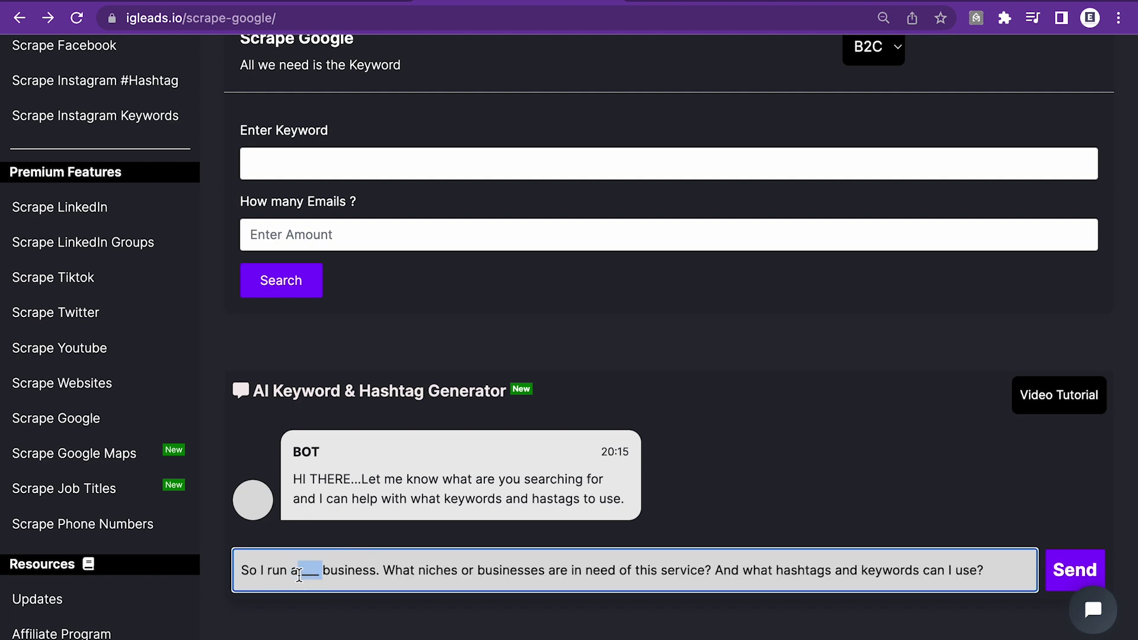
type("Lead Generation")
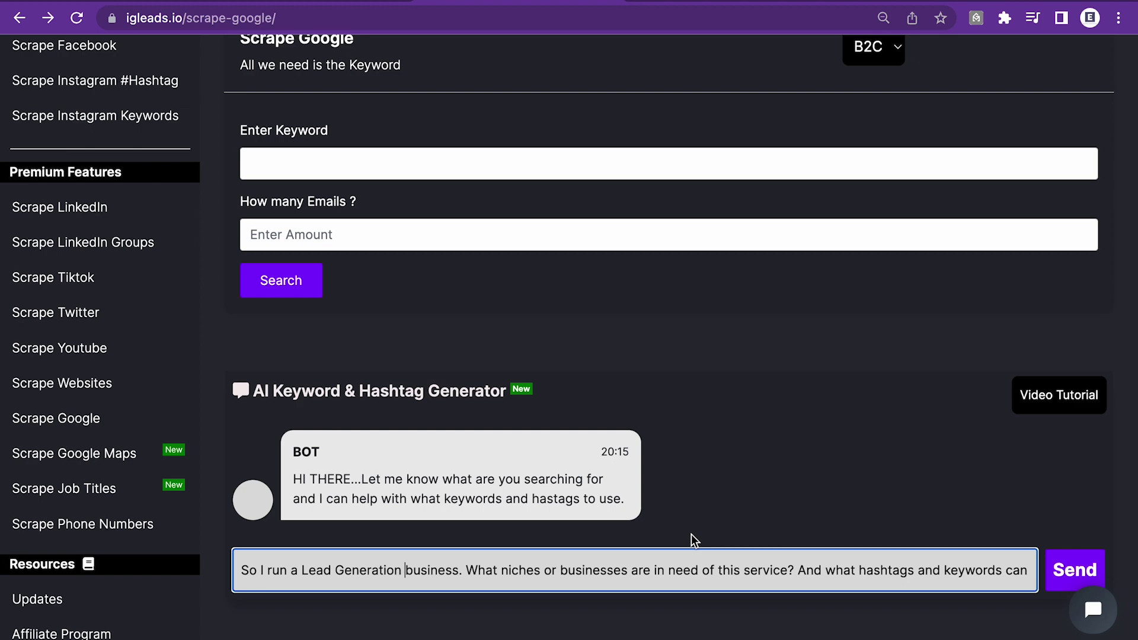
scroll(694, 539, "down", 1)
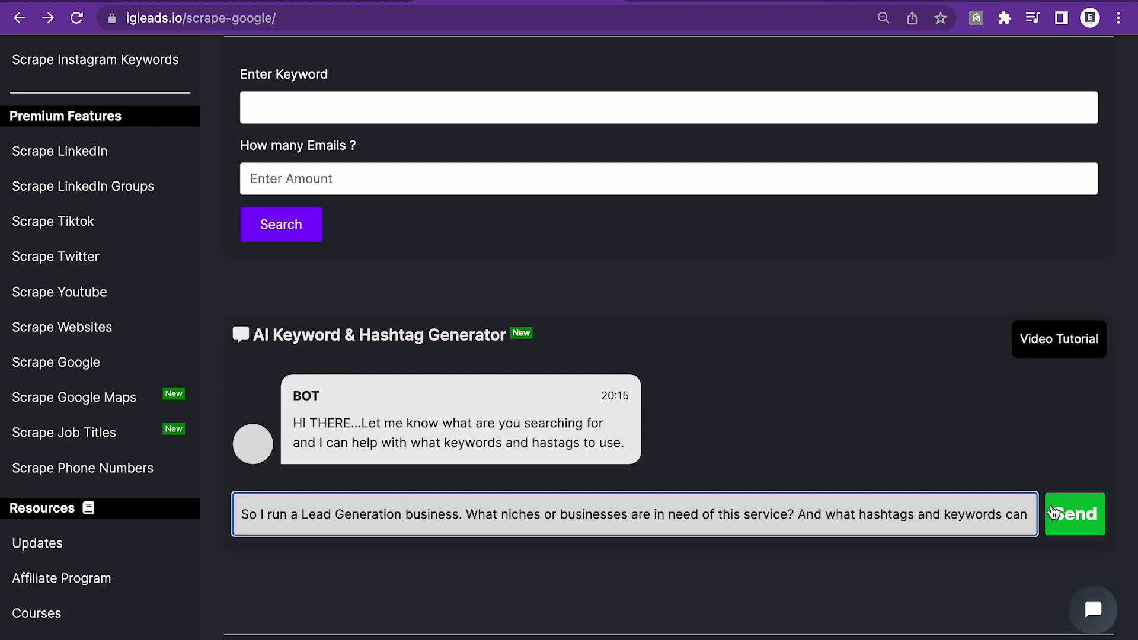
Send the Lead Generation question and copy the suggested niche 'automotive' from the reply
left_click(1052, 513)
scroll(972, 356, "down", 3)
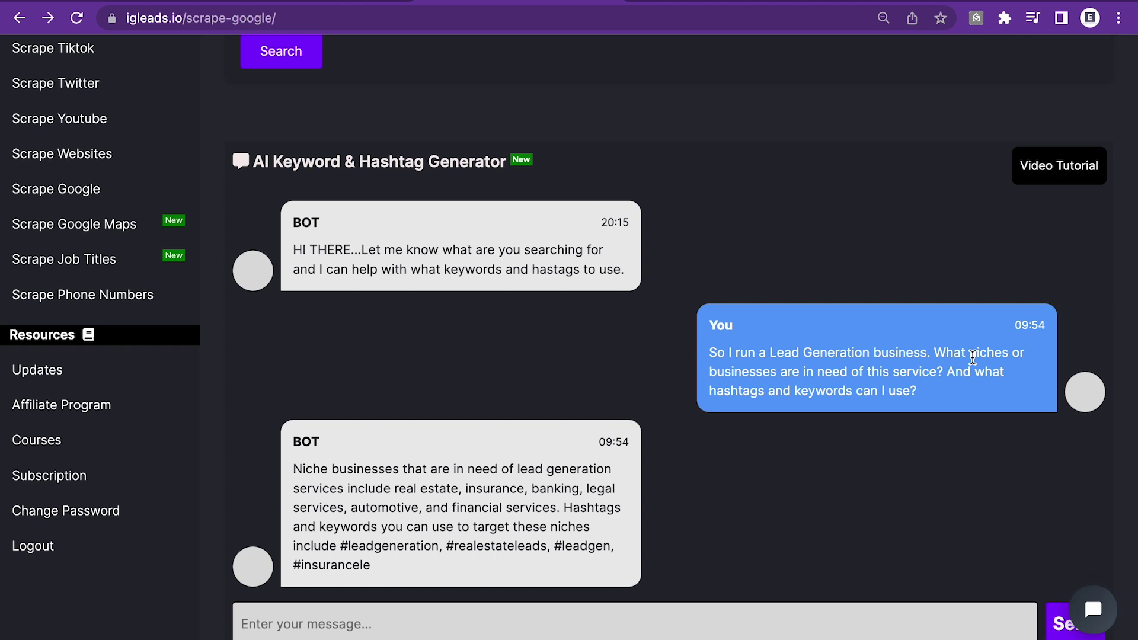
double_click(379, 508)
right_click(362, 508)
left_click(399, 514)
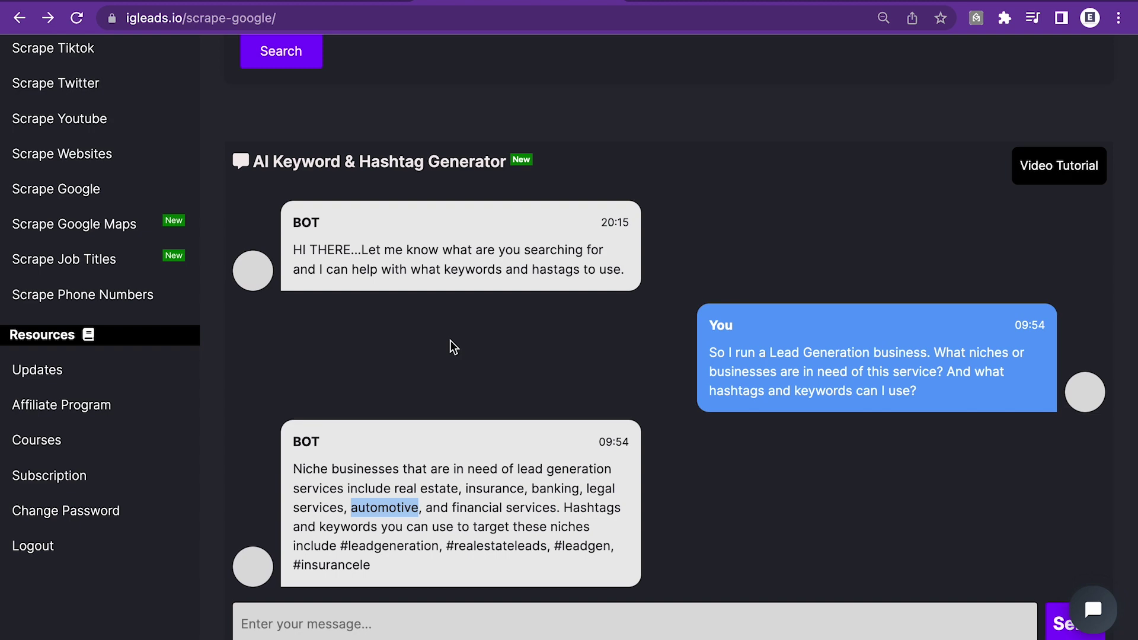
right_click(363, 515)
left_click(388, 519)
Start a Google scrape for keyword 'automotive' requesting 101 emails
scroll(402, 381, "up", 7)
left_click(371, 315)
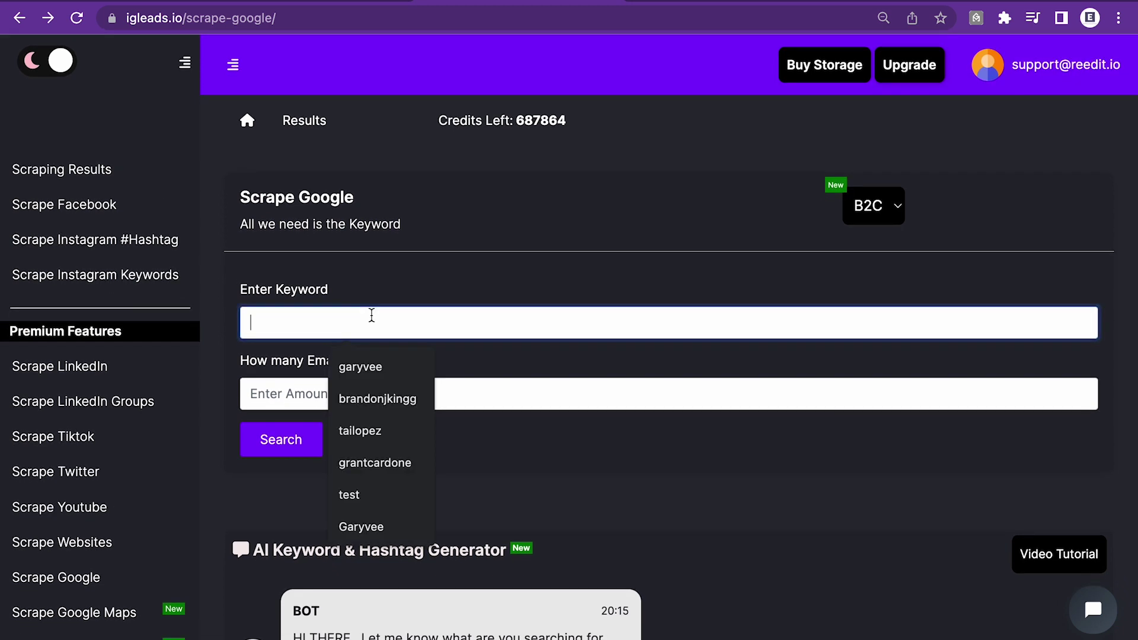
key("ctrl+v")
left_click(411, 422)
left_click(394, 391)
type("101")
scroll(414, 297, "down", 3)
left_click(408, 357)
left_click(280, 313)
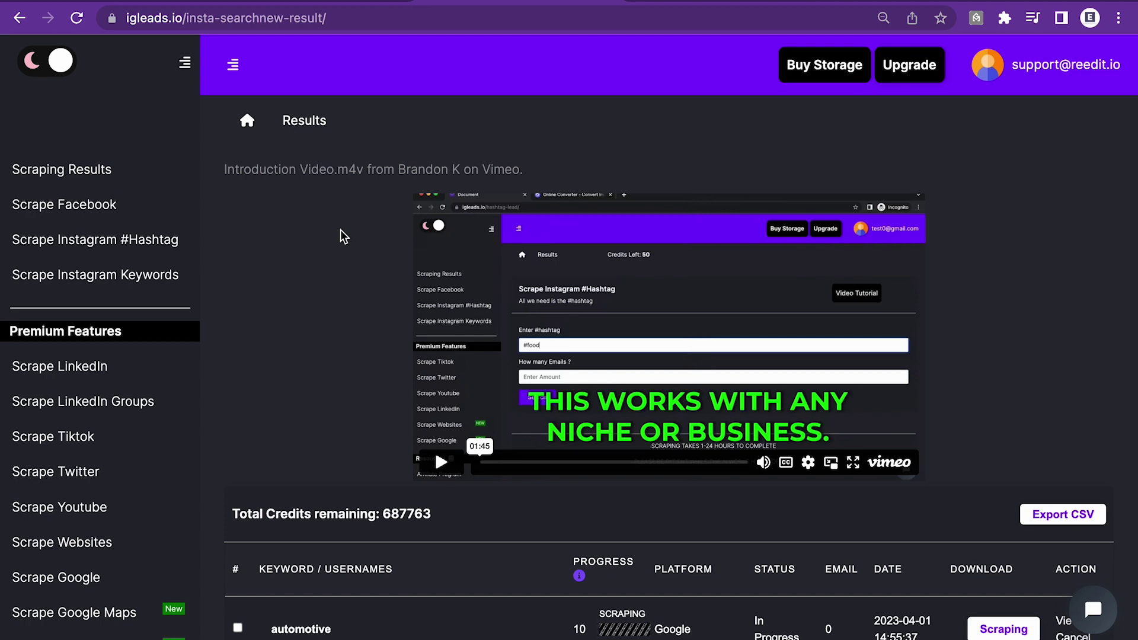
Download the finished automotive lead list (66 emails) and open it in Numbers
scroll(340, 255, "down", 3)
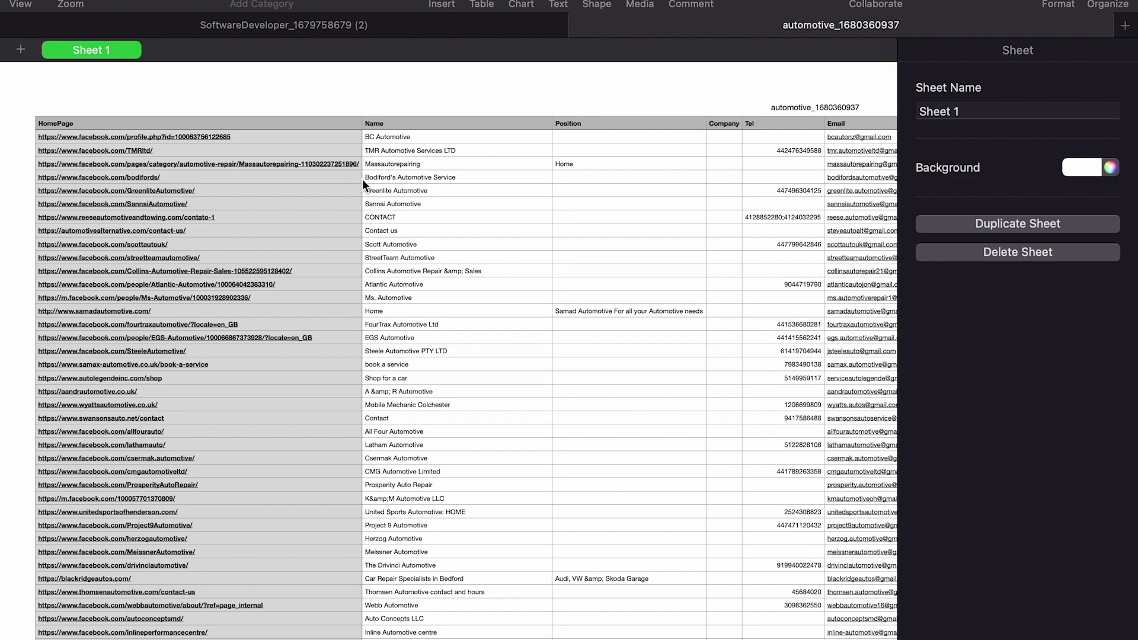
Scroll through the automotive leads table's homepages, names, phones and emails
scroll(362, 179, "down", 10)
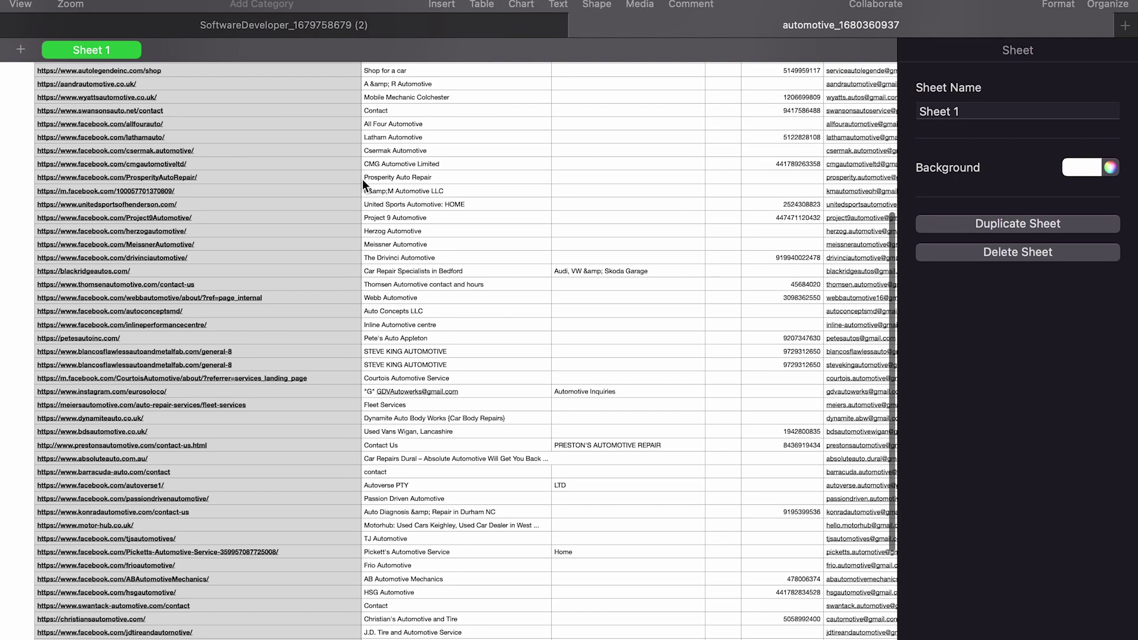
scroll(606, 330, "up", 10)
scroll(606, 330, "right", 15)
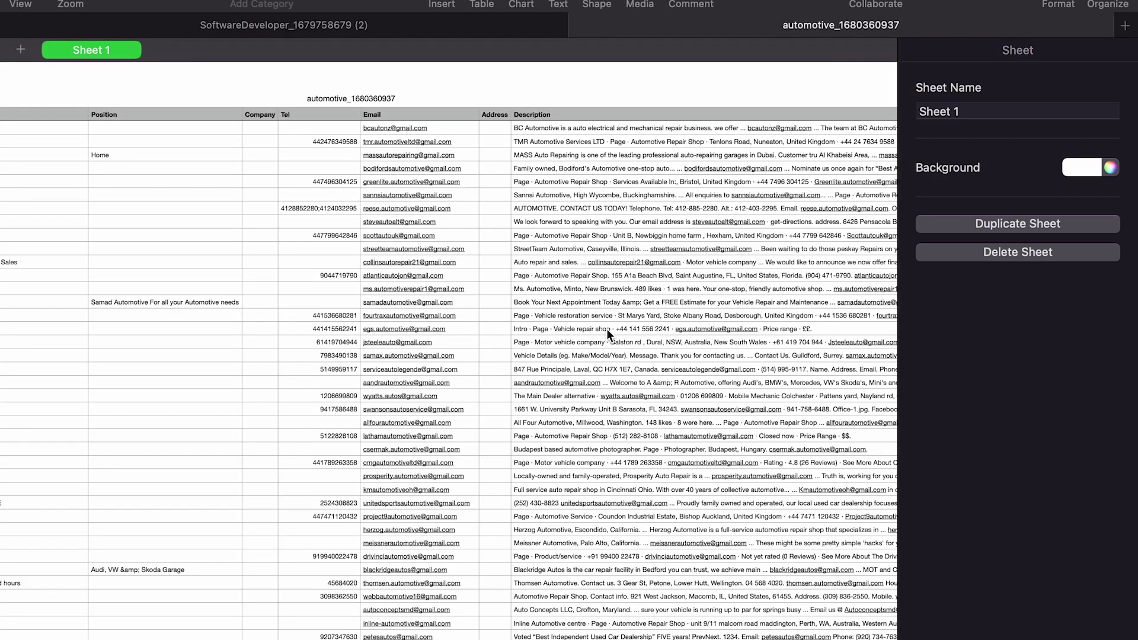
scroll(316, 326, "left", 15)
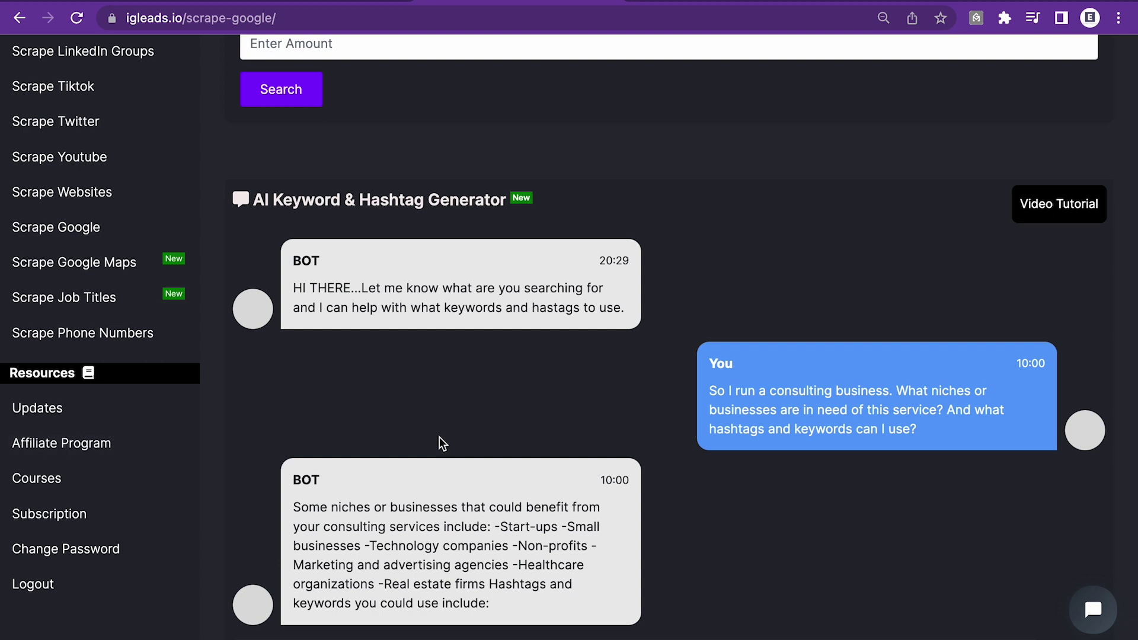
Open Courses and expand Introduction To Cold Emails, Advertising Tutorials and Business Ideas sections
left_click(96, 483)
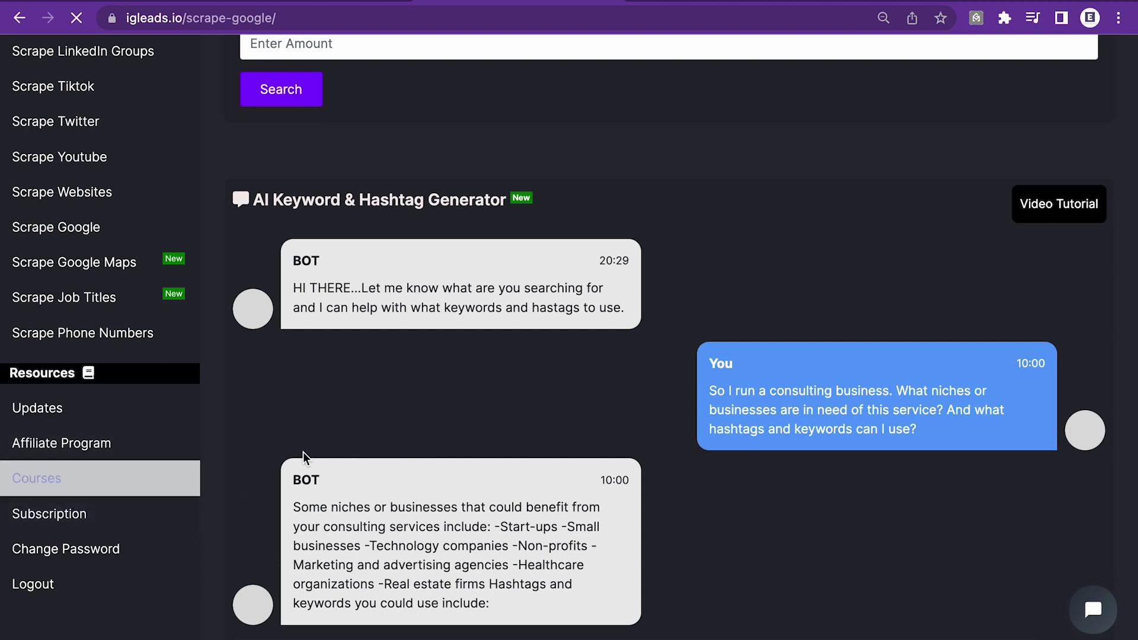
scroll(173, 460, "down", 5)
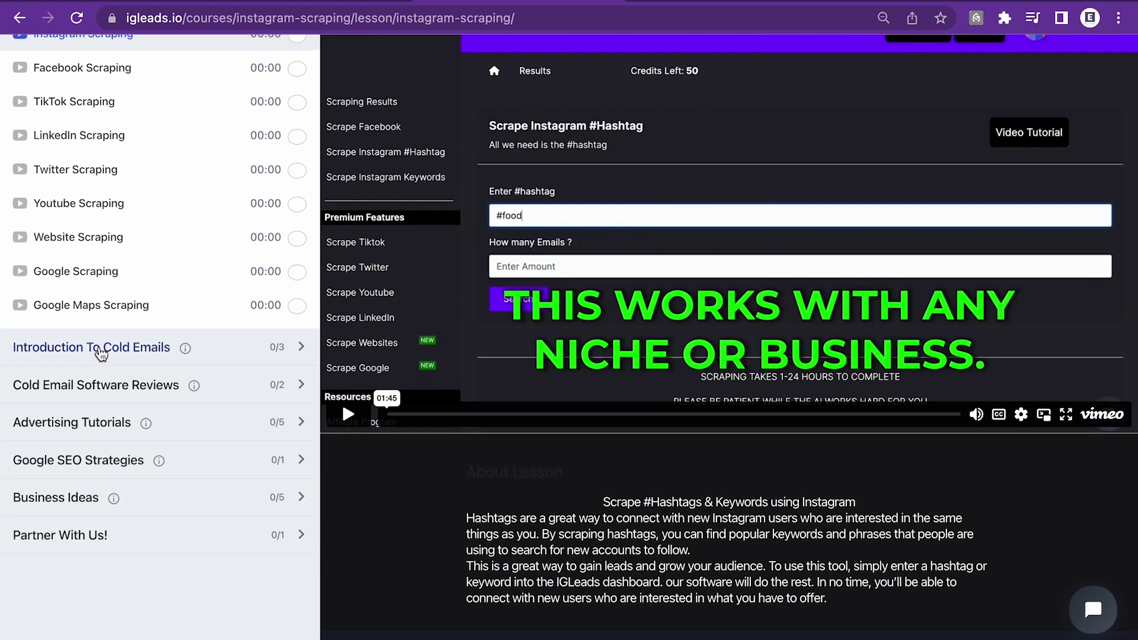
left_click(97, 350)
scroll(196, 438, "down", 2)
left_click(84, 481)
scroll(76, 483, "down", 4)
left_click(59, 556)
scroll(243, 421, "down", 3)
scroll(243, 421, "up", 12)
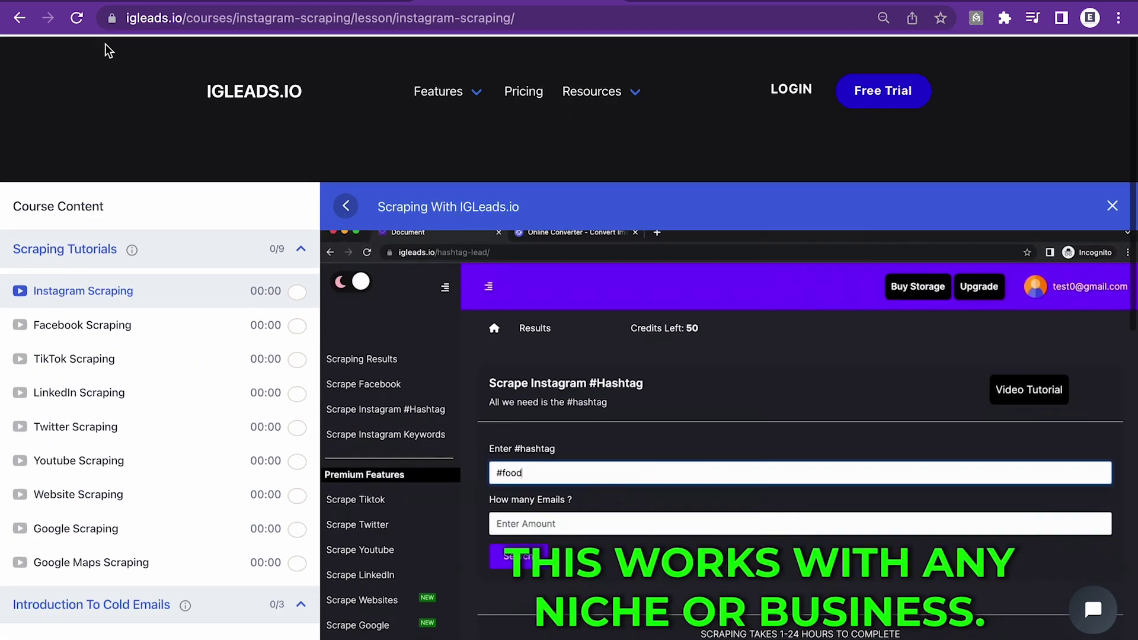
Go back to igleads.io/scrape-google with its empty keyword and email-count fields
left_click(20, 18)
scroll(679, 162, "up", 5)
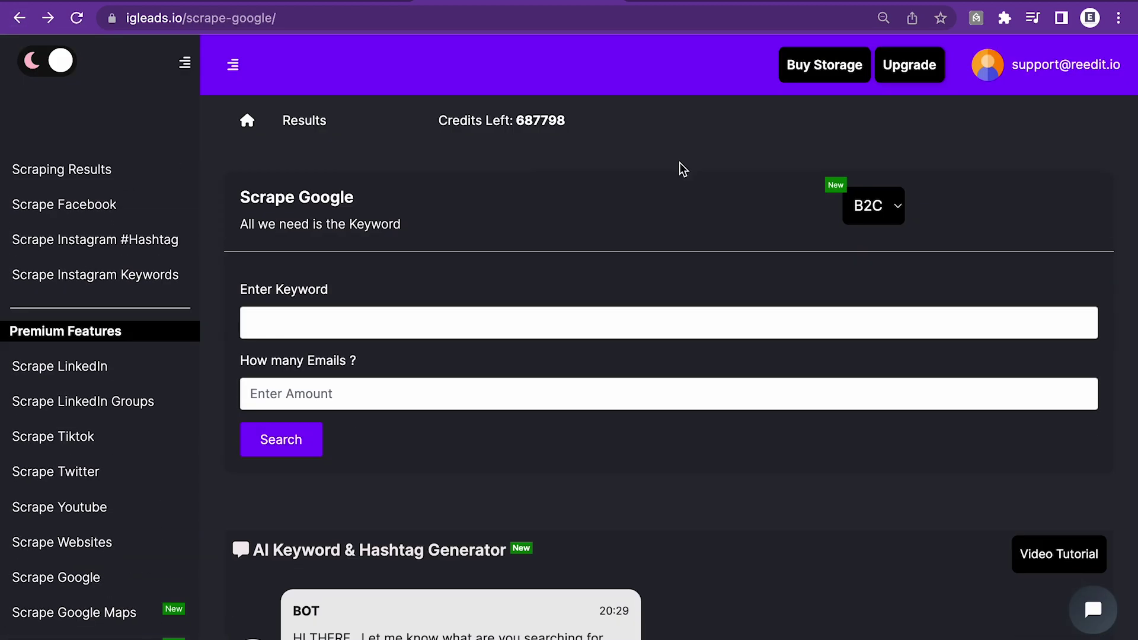